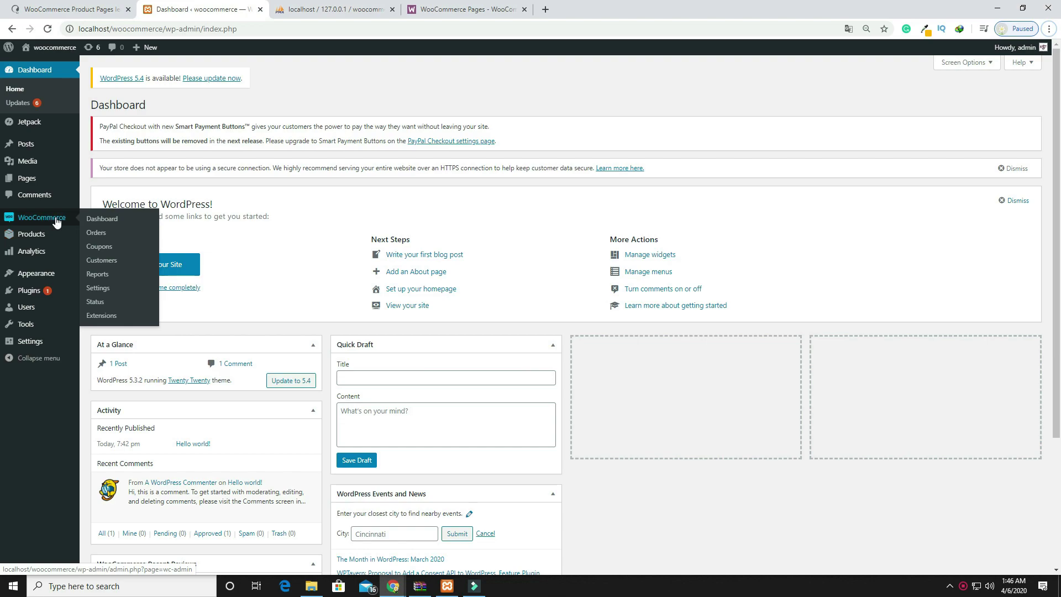
Check the All Pages list shows no pages, then open the WooCommerce System Status report.
{"action": "left_click", "coordinate": [25, 179]}
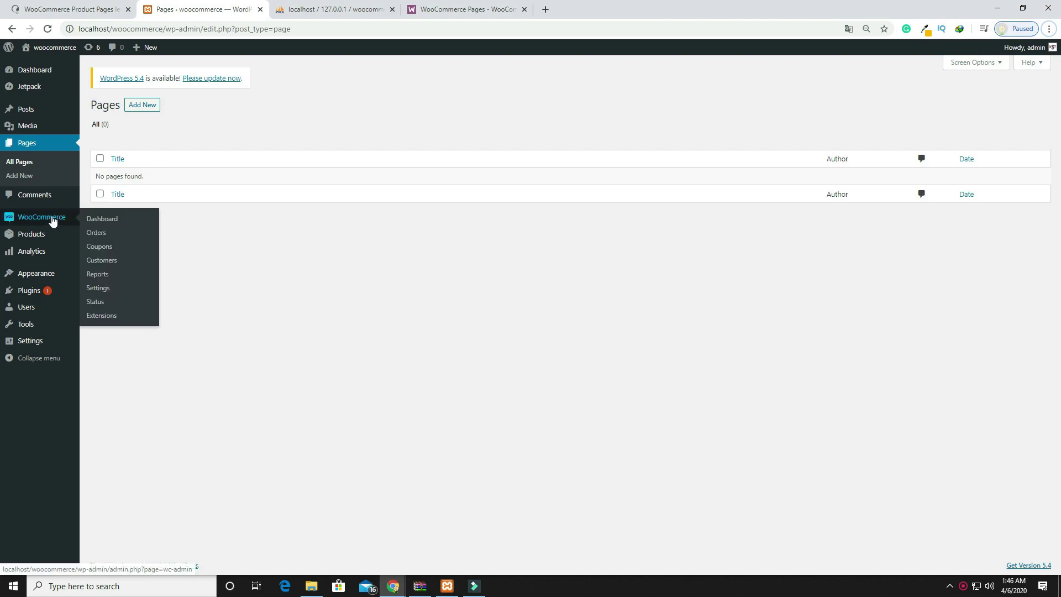
{"action": "left_click", "coordinate": [94, 302]}
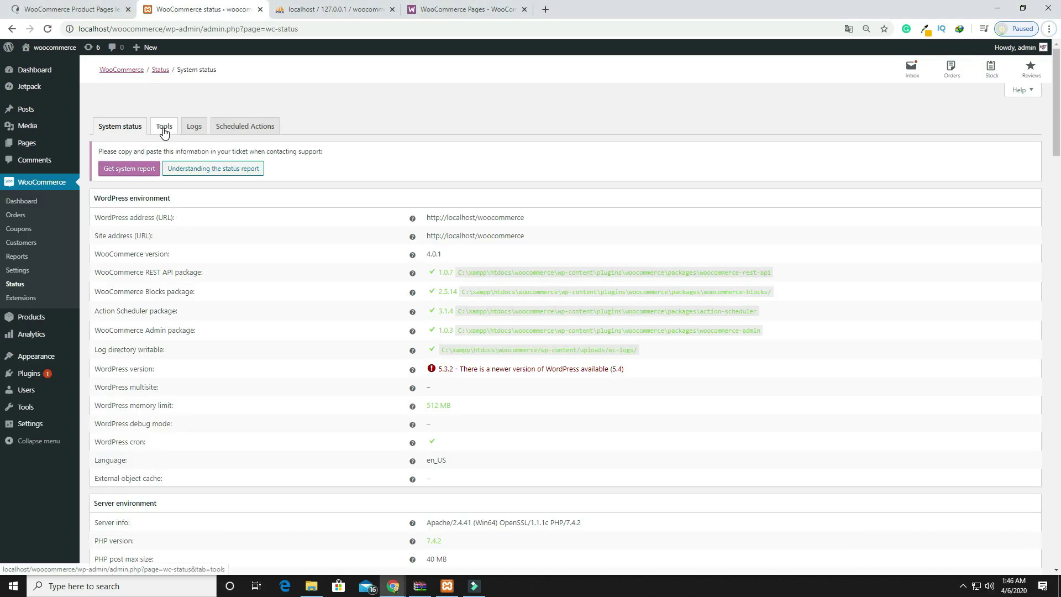
Run the Tools tab's 'Create default WooCommerce pages' tool and check the Pages list.
{"action": "left_click", "coordinate": [164, 127]}
{"action": "scroll", "coordinate": [241, 309], "scroll_direction": "down", "scroll_amount": 5}
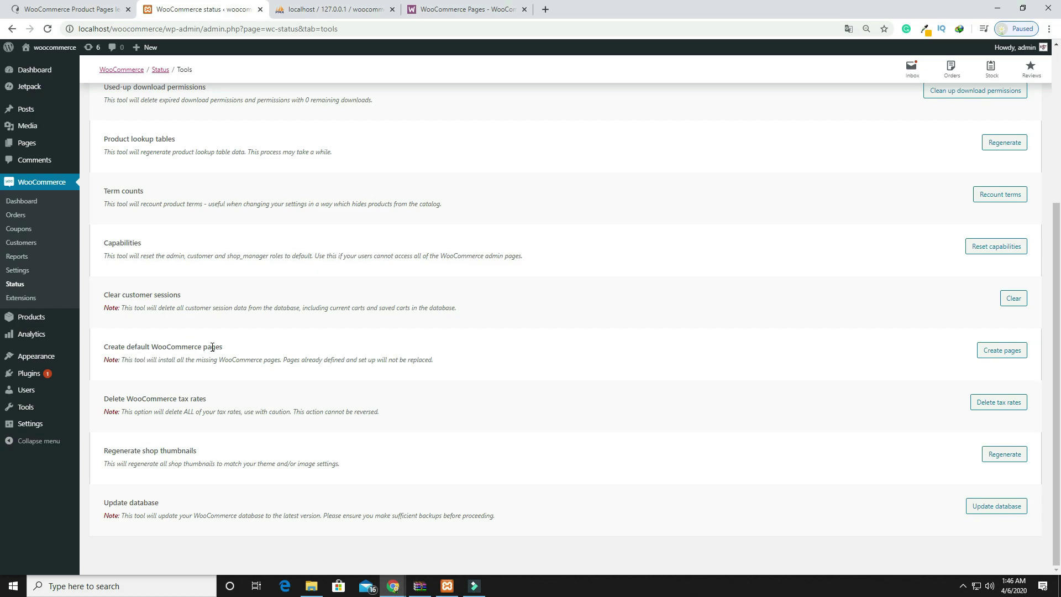
{"action": "left_click", "coordinate": [996, 355]}
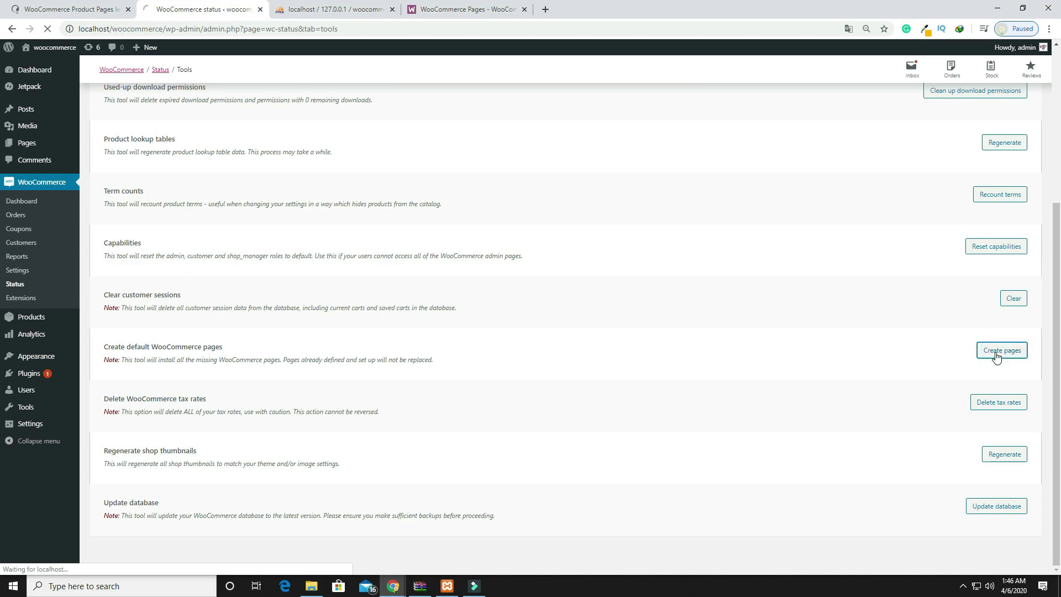
{"action": "left_click", "coordinate": [27, 143]}
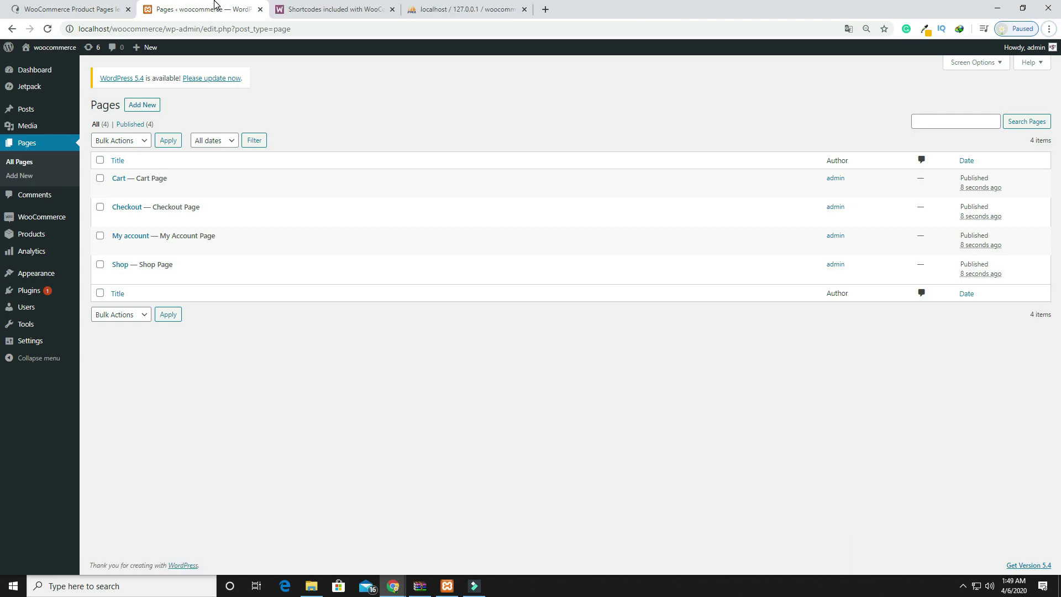
{"action": "left_click", "coordinate": [330, 9]}
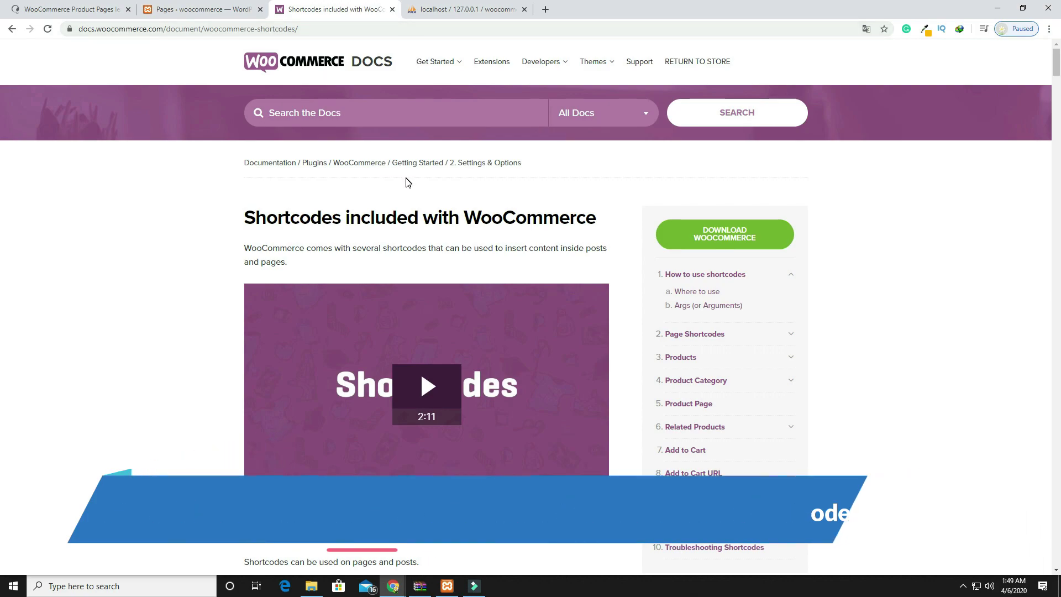
{"action": "scroll", "coordinate": [407, 198], "scroll_direction": "down", "scroll_amount": 5}
{"action": "scroll", "coordinate": [406, 198], "scroll_direction": "down", "scroll_amount": 5}
{"action": "scroll", "coordinate": [408, 199], "scroll_direction": "down", "scroll_amount": 3}
{"action": "scroll", "coordinate": [408, 201], "scroll_direction": "down", "scroll_amount": 1}
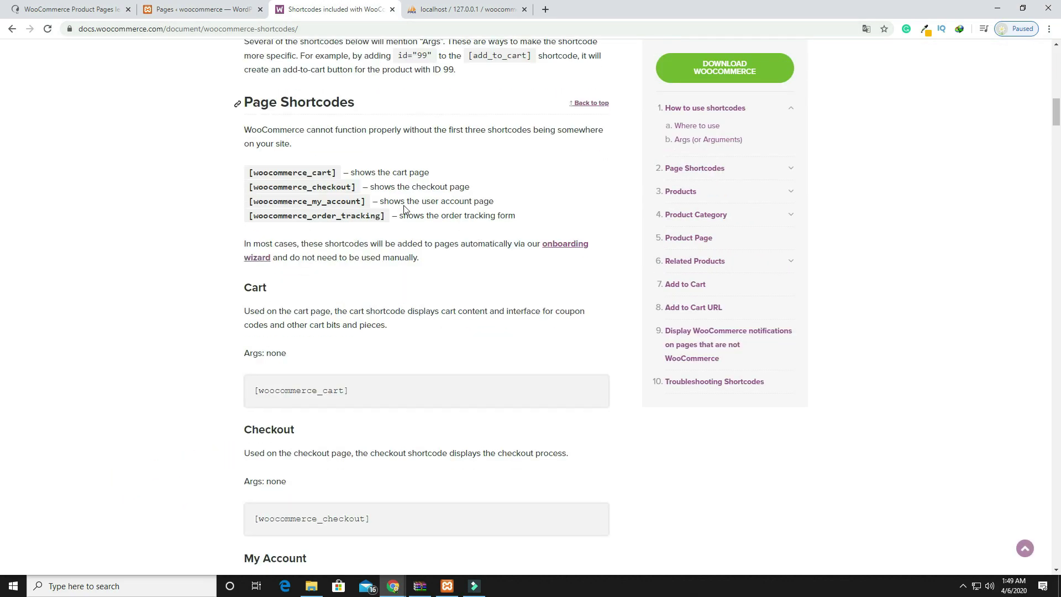
{"action": "scroll", "coordinate": [337, 230], "scroll_direction": "down", "scroll_amount": 2}
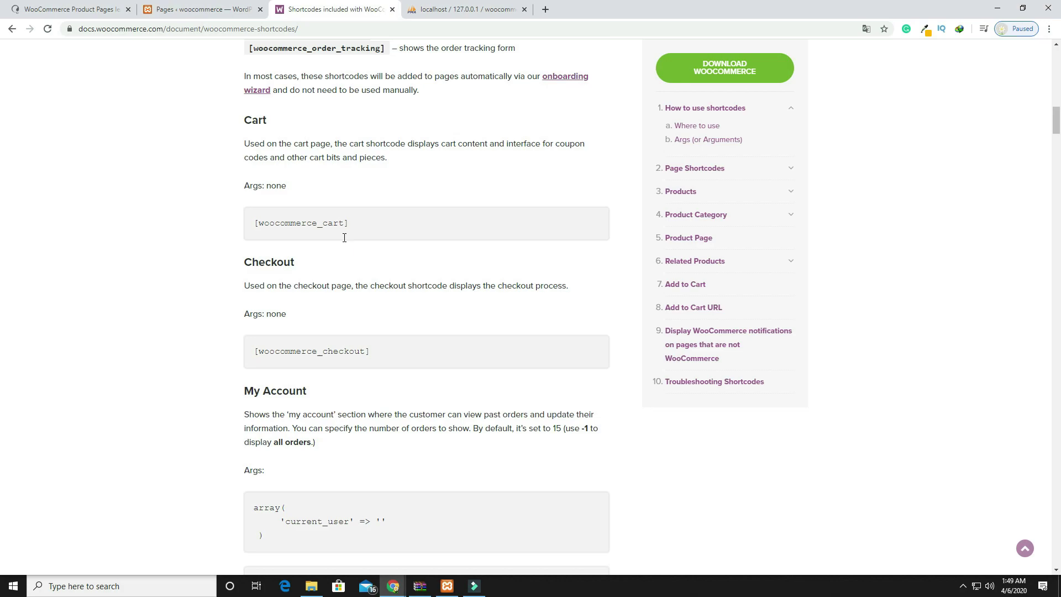
{"action": "scroll", "coordinate": [337, 231], "scroll_direction": "down", "scroll_amount": 1}
{"action": "left_click_drag", "start_coordinate": [352, 171], "coordinate": [254, 172]}
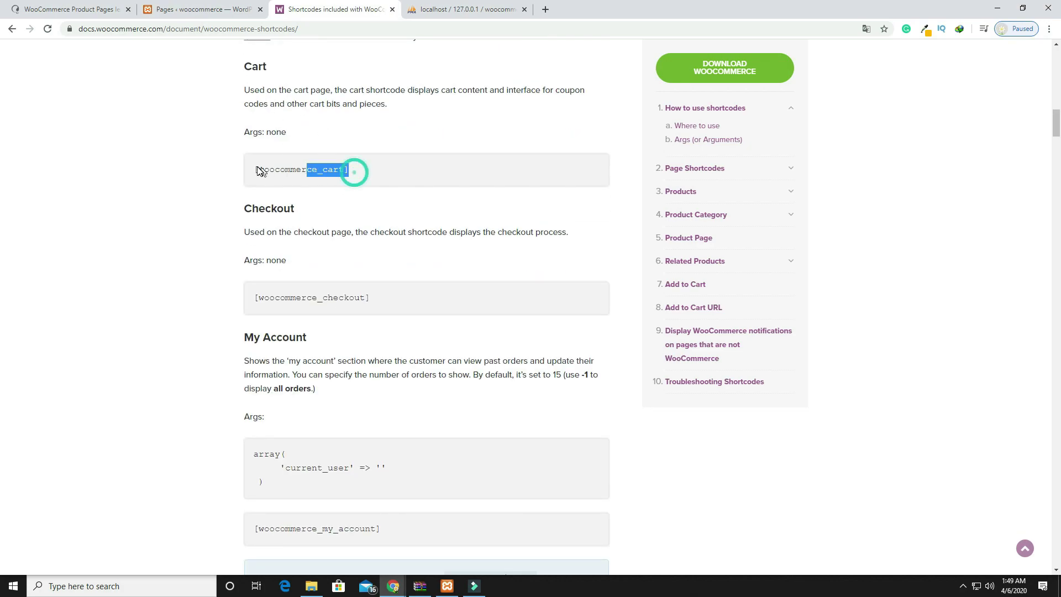
{"action": "scroll", "coordinate": [298, 207], "scroll_direction": "down", "scroll_amount": 1}
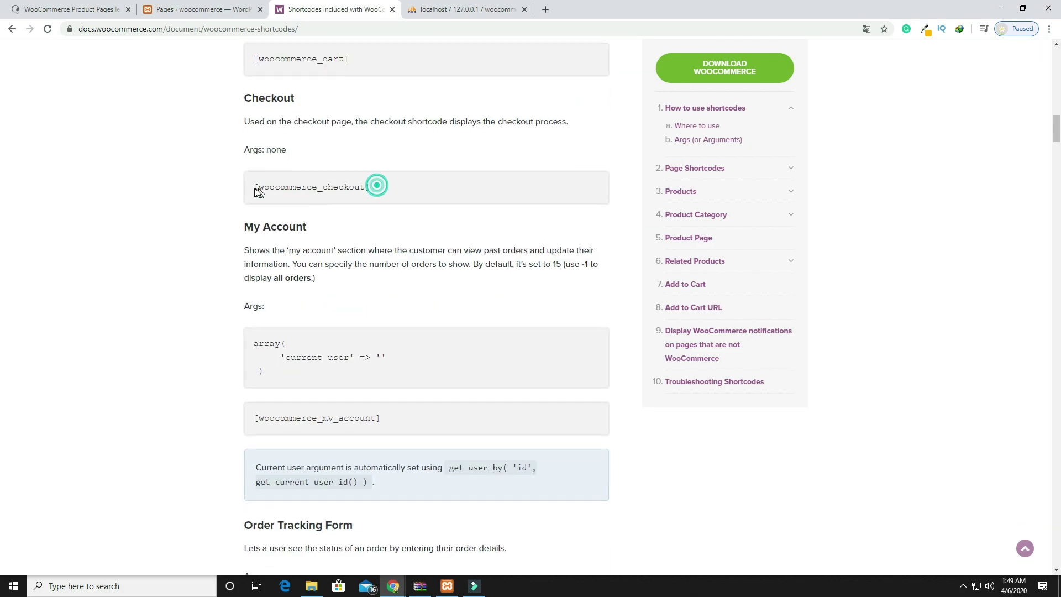
{"action": "left_click_drag", "start_coordinate": [370, 187], "coordinate": [254, 187]}
{"action": "scroll", "coordinate": [313, 216], "scroll_direction": "down", "scroll_amount": 1}
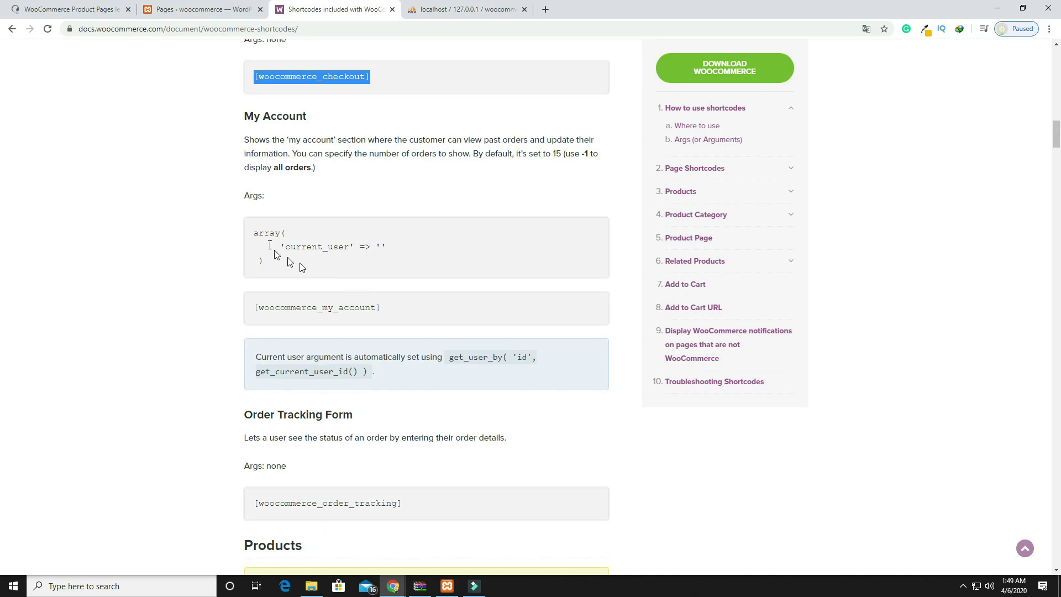
{"action": "scroll", "coordinate": [333, 316], "scroll_direction": "down", "scroll_amount": 2}
{"action": "scroll", "coordinate": [347, 328], "scroll_direction": "up", "scroll_amount": 3}
{"action": "scroll", "coordinate": [348, 328], "scroll_direction": "up", "scroll_amount": 4}
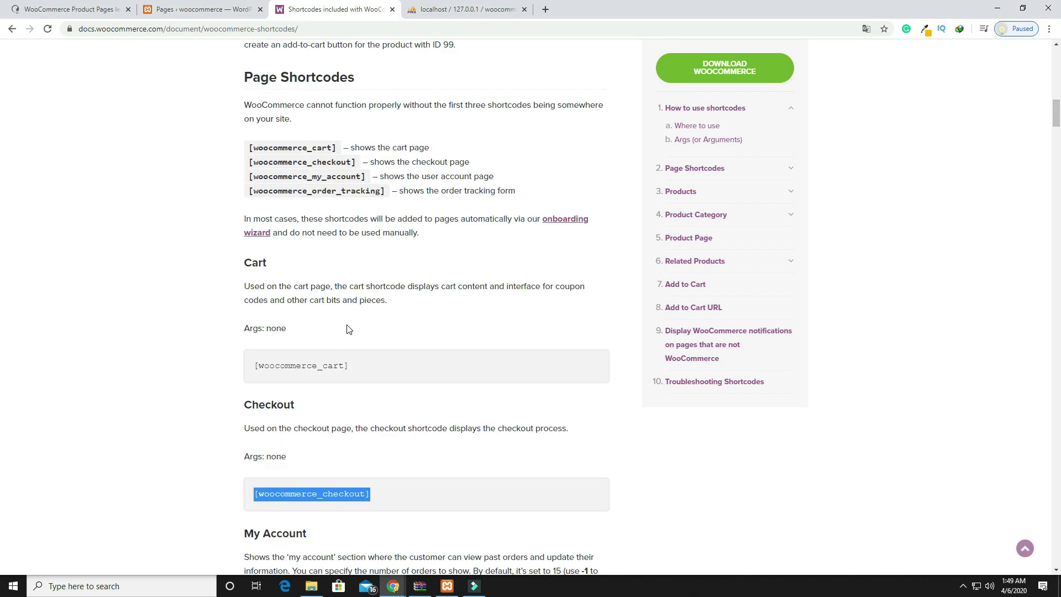
{"action": "scroll", "coordinate": [356, 356], "scroll_direction": "up", "scroll_amount": 2}
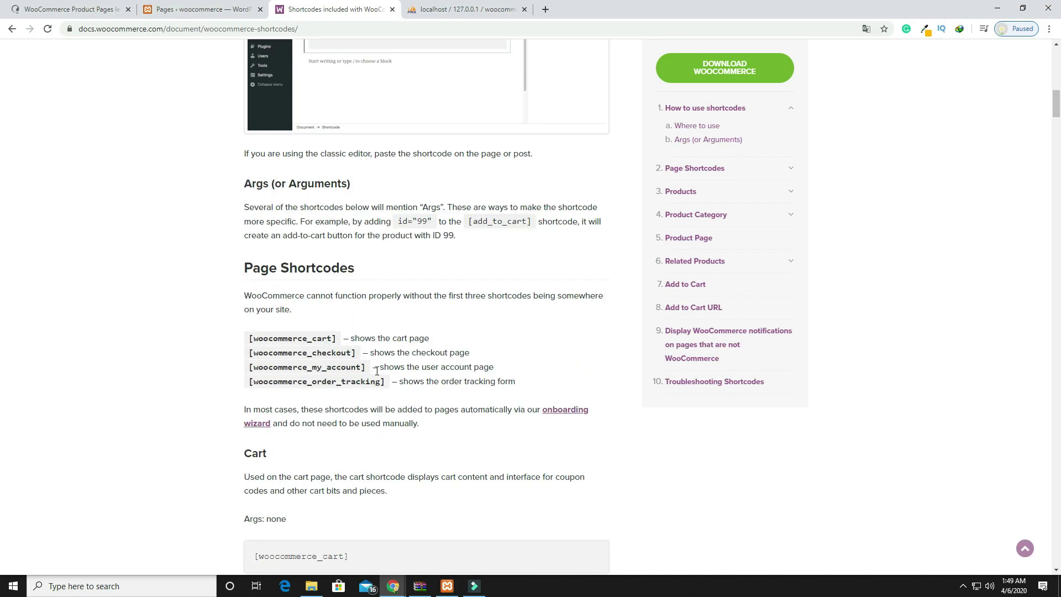
{"action": "left_click", "coordinate": [199, 9]}
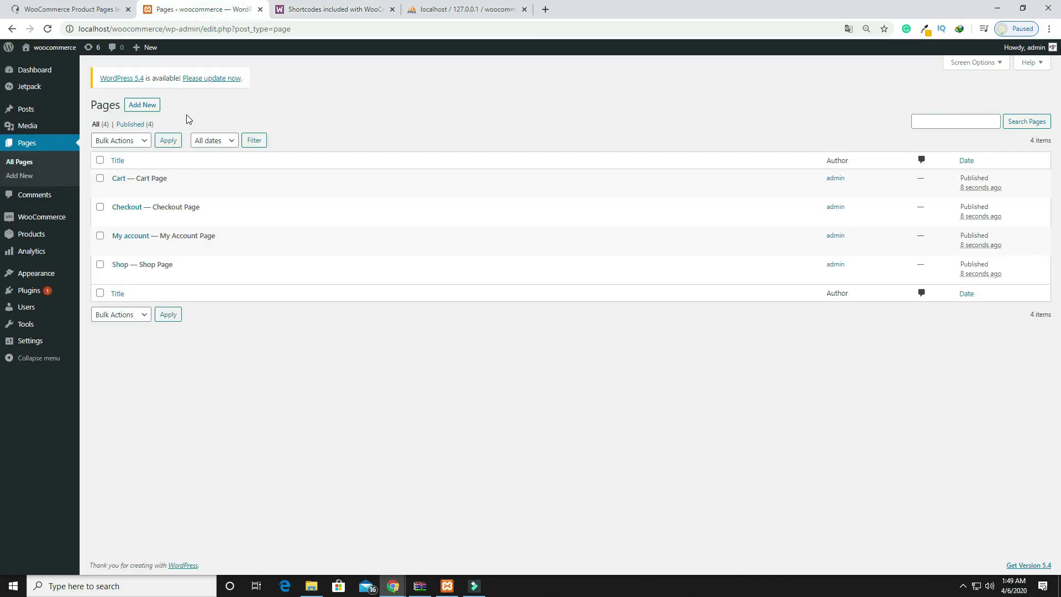
Start a new page titled 'order tracking' and begin a block in its body.
{"action": "mouse_move", "coordinate": [332, 267]}
{"action": "left_click", "coordinate": [143, 105]}
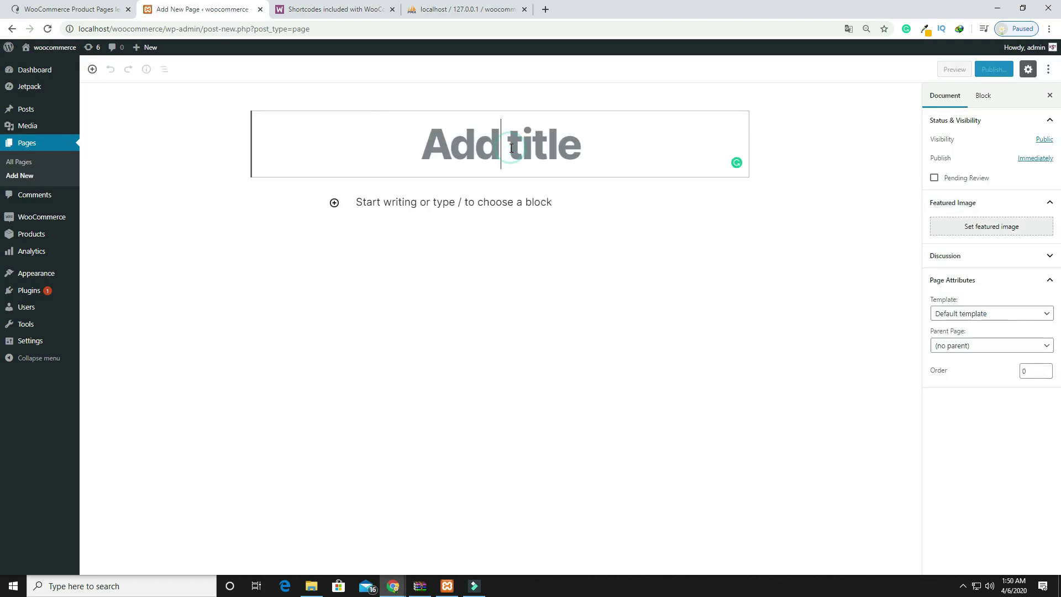
{"action": "type", "text": "order tracking"}
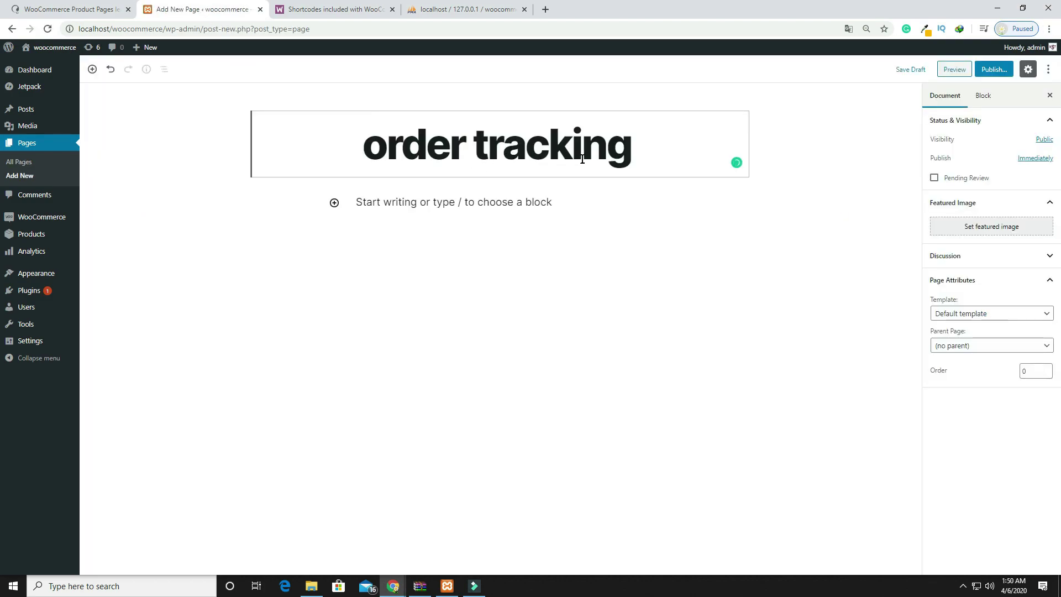
{"action": "left_click", "coordinate": [278, 202]}
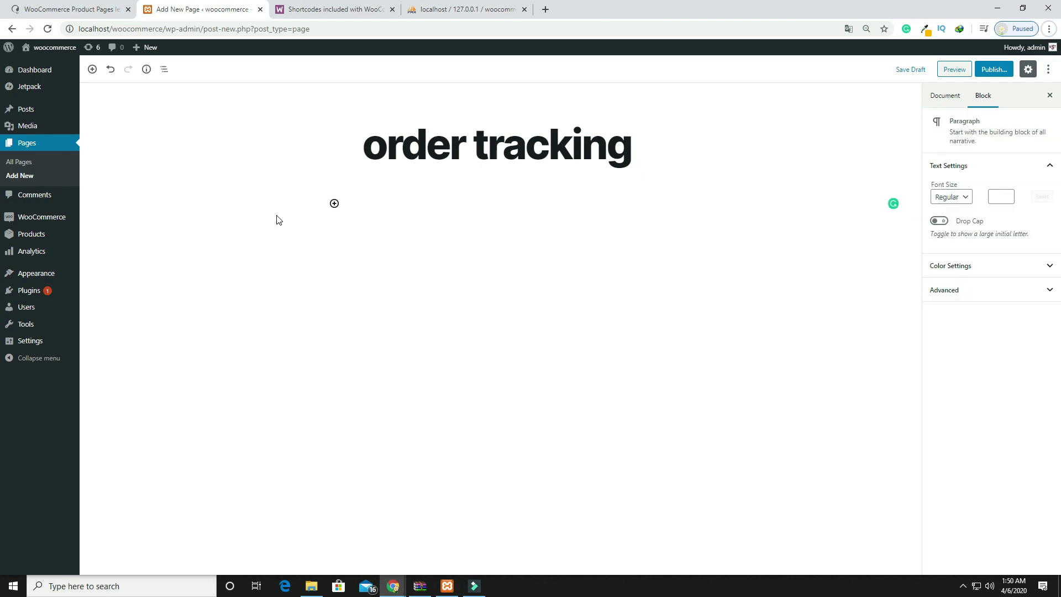
Copy the [woocommerce_order_tracking] shortcode from the WooCommerce shortcodes documentation.
{"action": "left_click", "coordinate": [331, 9]}
{"action": "left_click", "coordinate": [296, 382]}
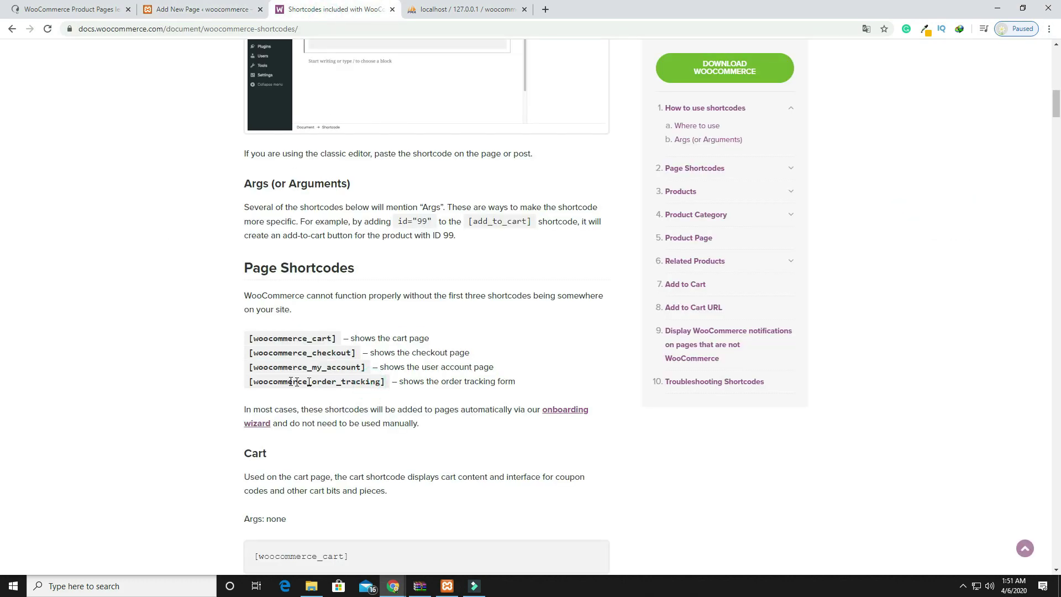
{"action": "left_click_drag", "start_coordinate": [250, 382], "coordinate": [384, 382]}
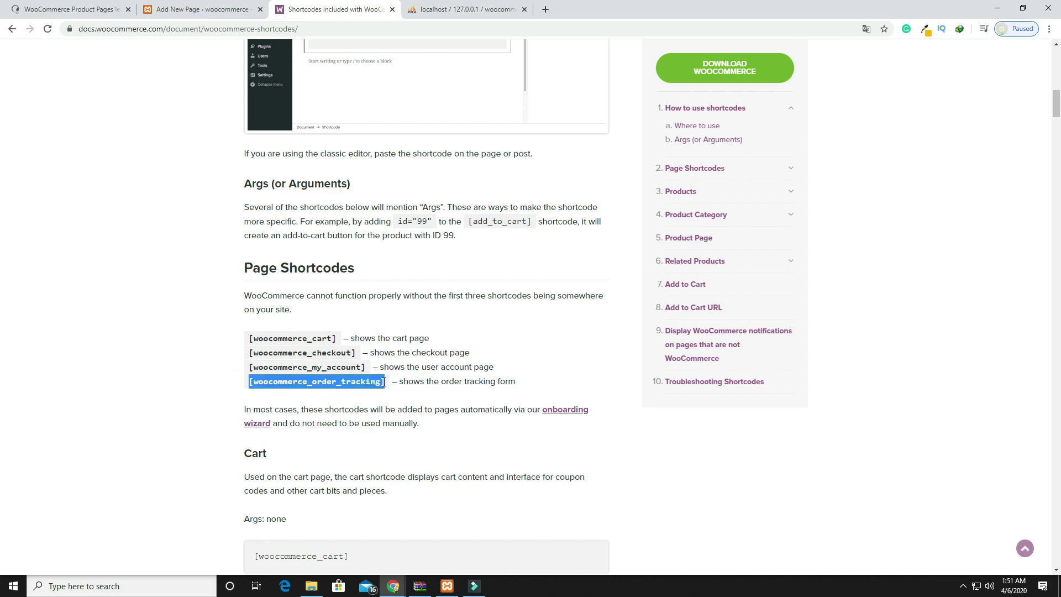
{"action": "key", "text": "ctrl+c"}
{"action": "left_click", "coordinate": [201, 8]}
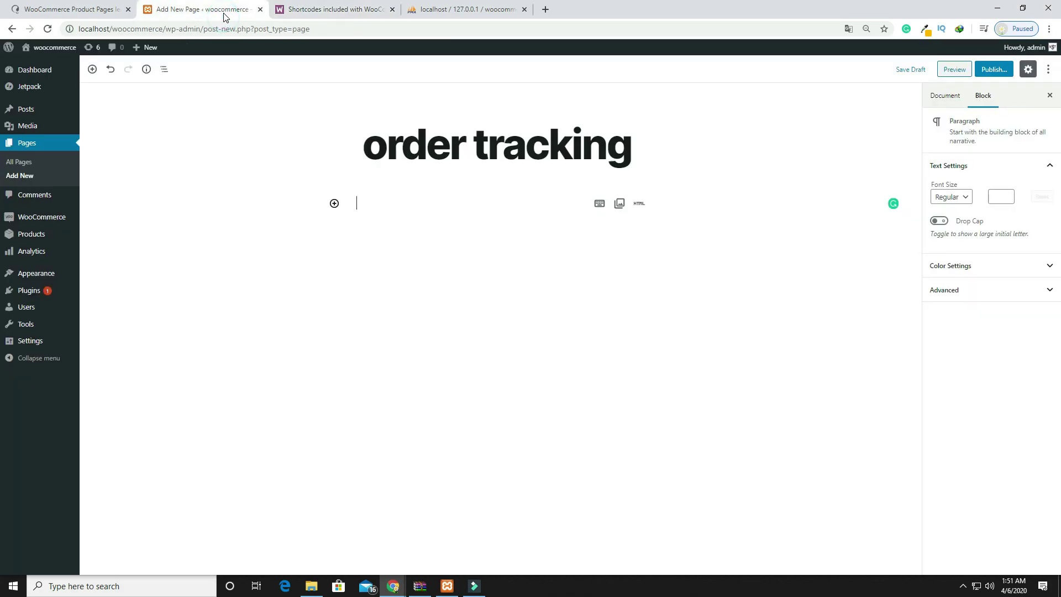
Add a Shortcode block containing [woocommerce_order_tracking] and begin publishing the page.
{"action": "left_click", "coordinate": [334, 205]}
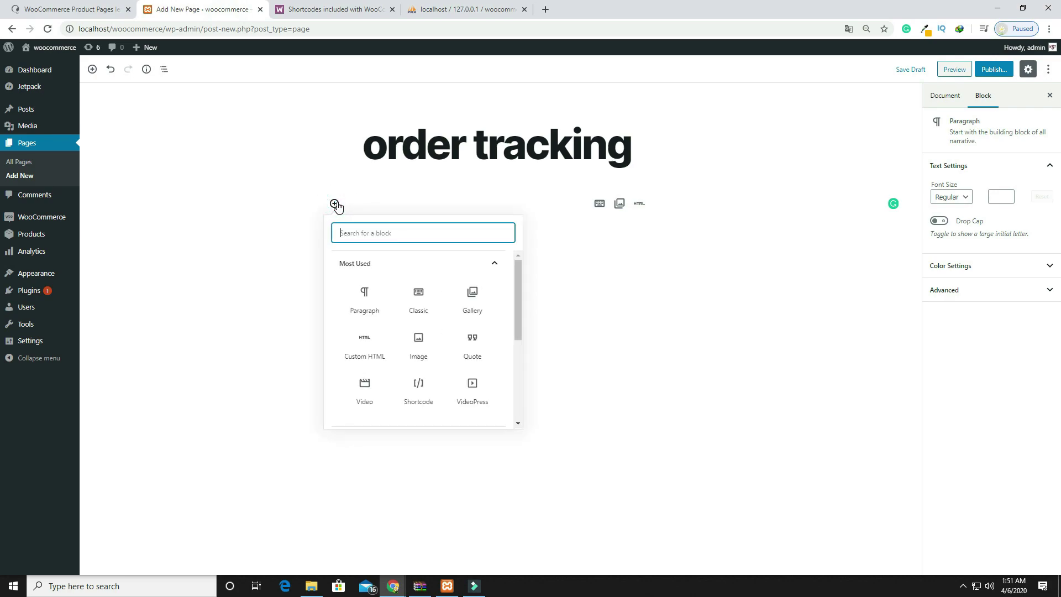
{"action": "type", "text": "sho"}
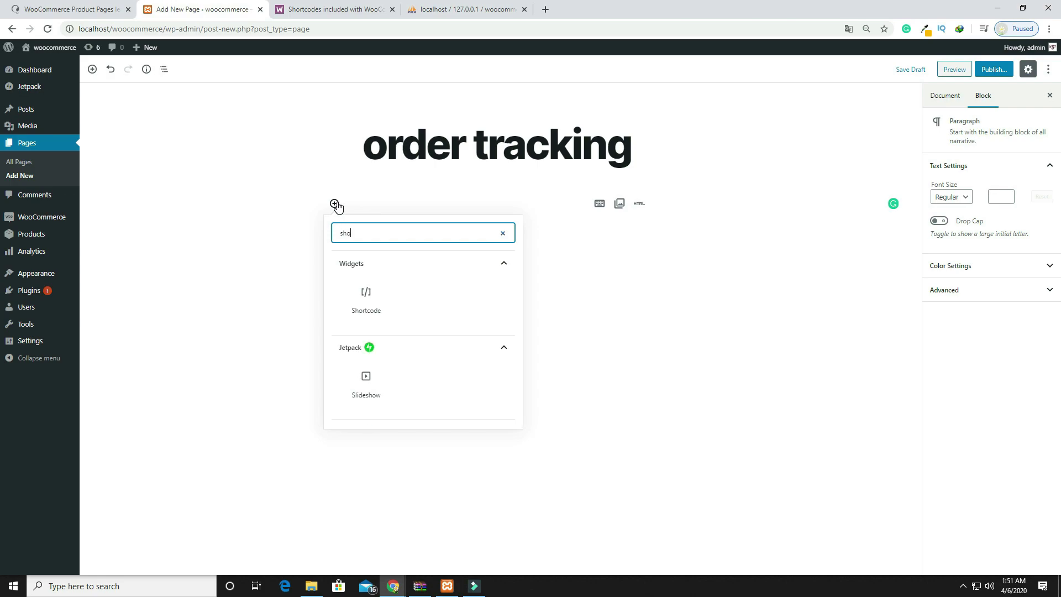
{"action": "left_click", "coordinate": [365, 298]}
{"action": "key", "text": "ctrl+v"}
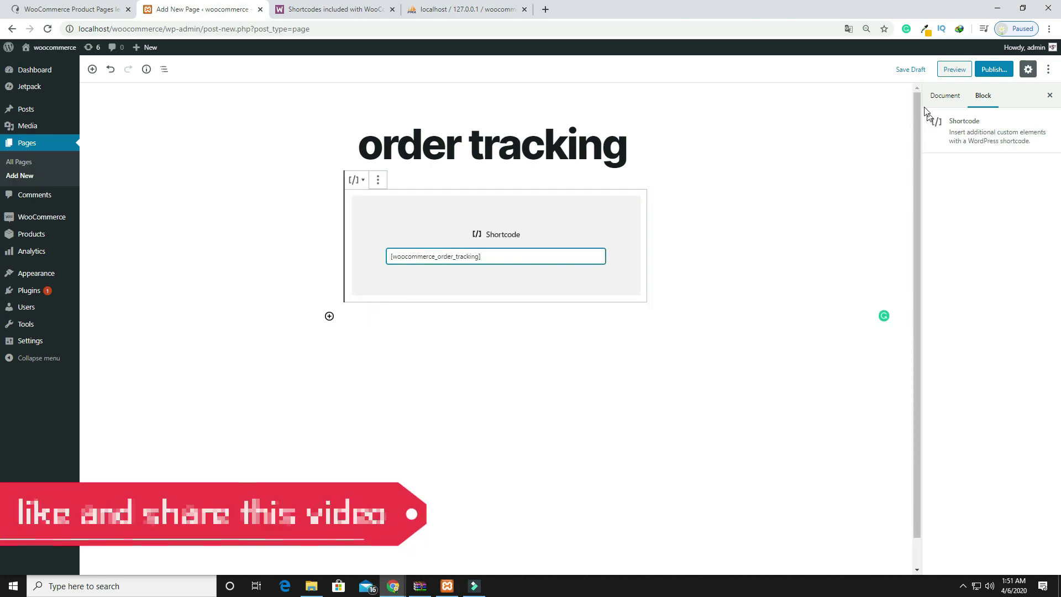
{"action": "left_click", "coordinate": [994, 69]}
Confirm publishing the 'order tracking' page in the pre-publish panel.
{"action": "left_click", "coordinate": [999, 70]}
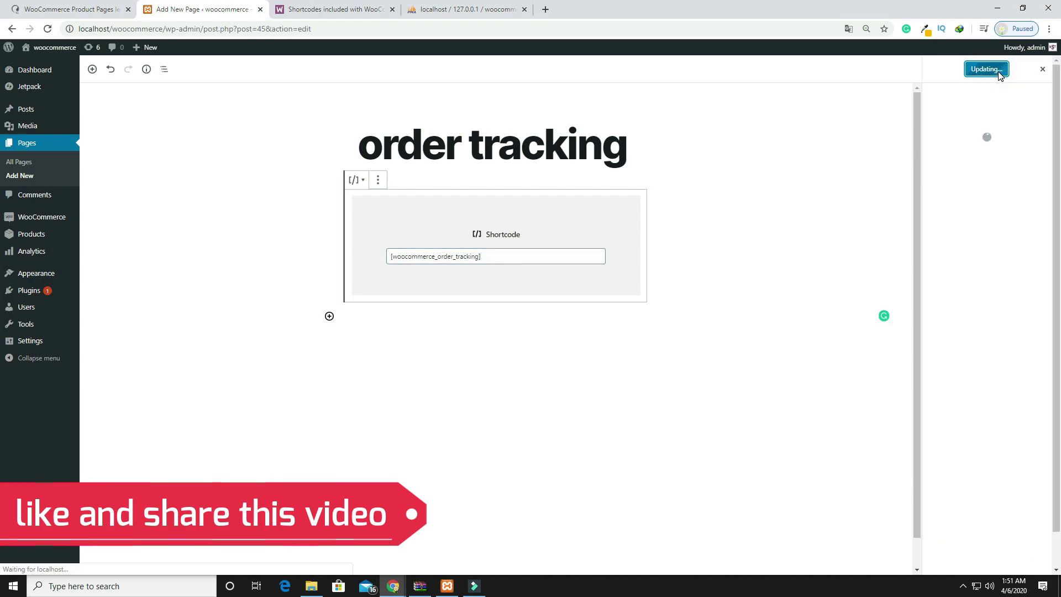